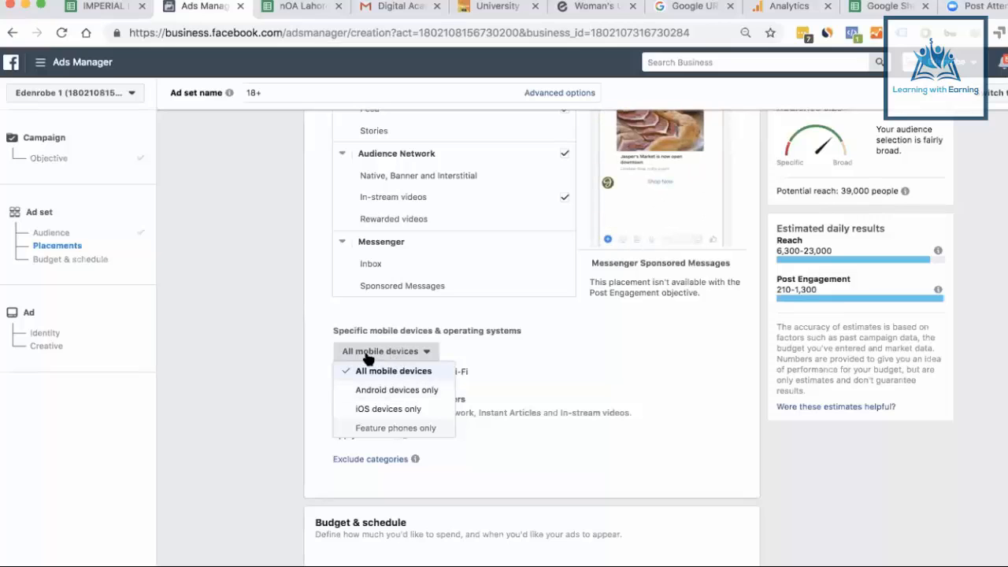
Limit the ad set to Android devices only and search the included devices for "sumsung s".
click(412, 392)
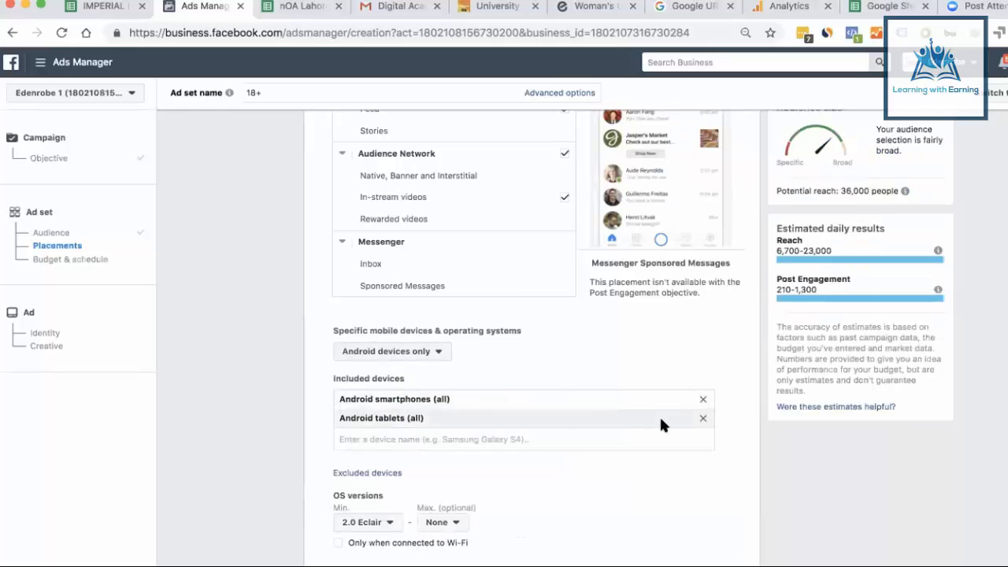
click(703, 400)
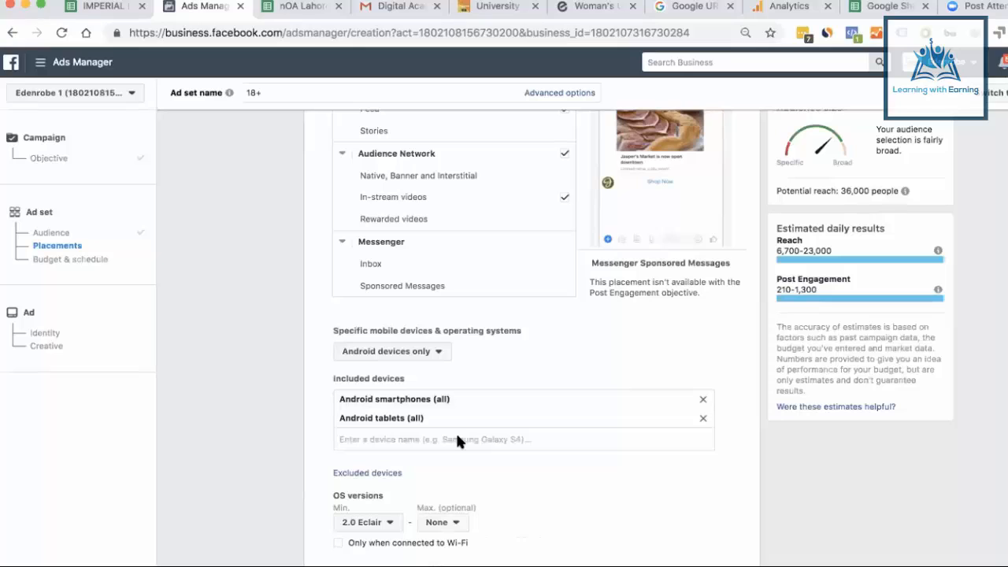
click(457, 439)
text(su)
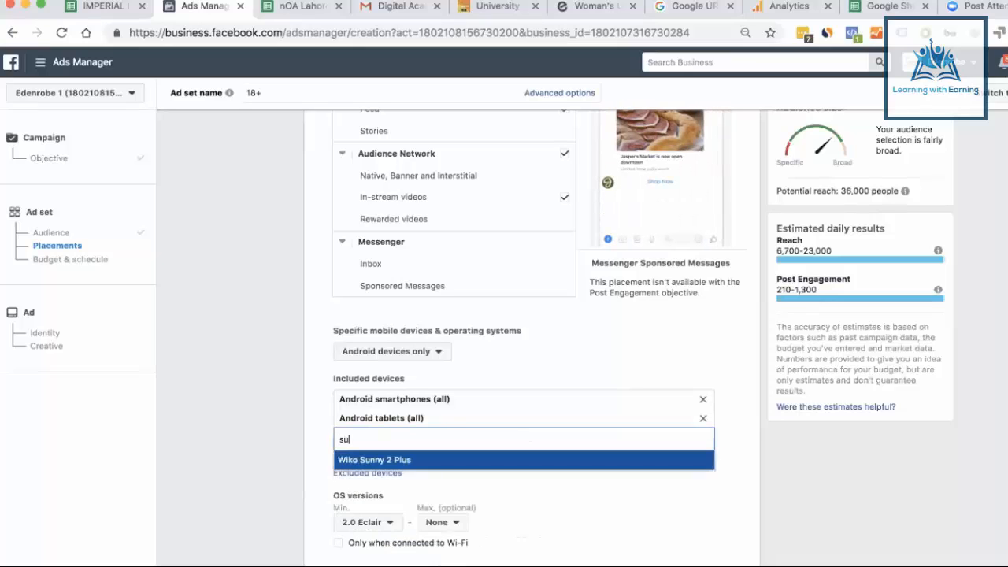
text(ms)
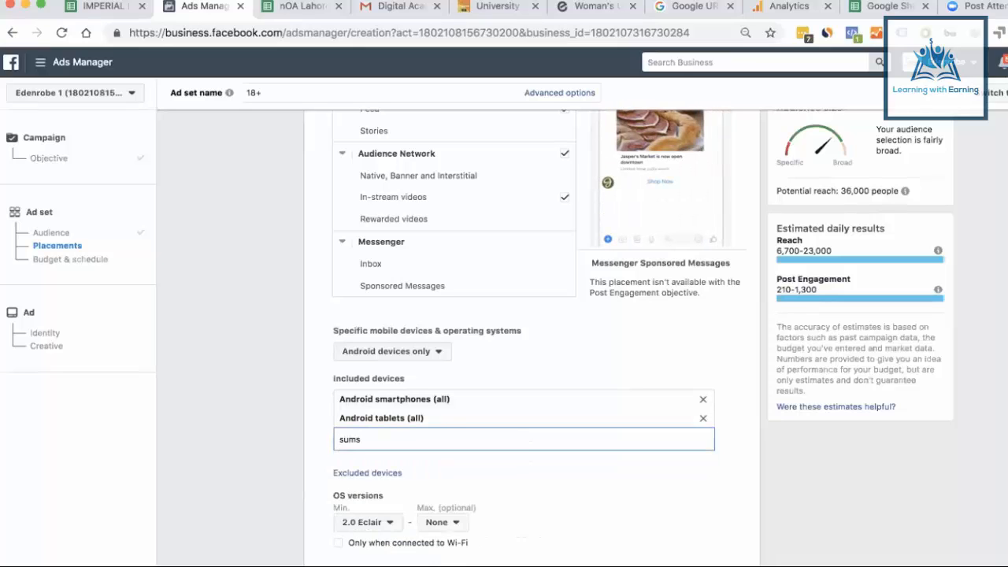
text(un)
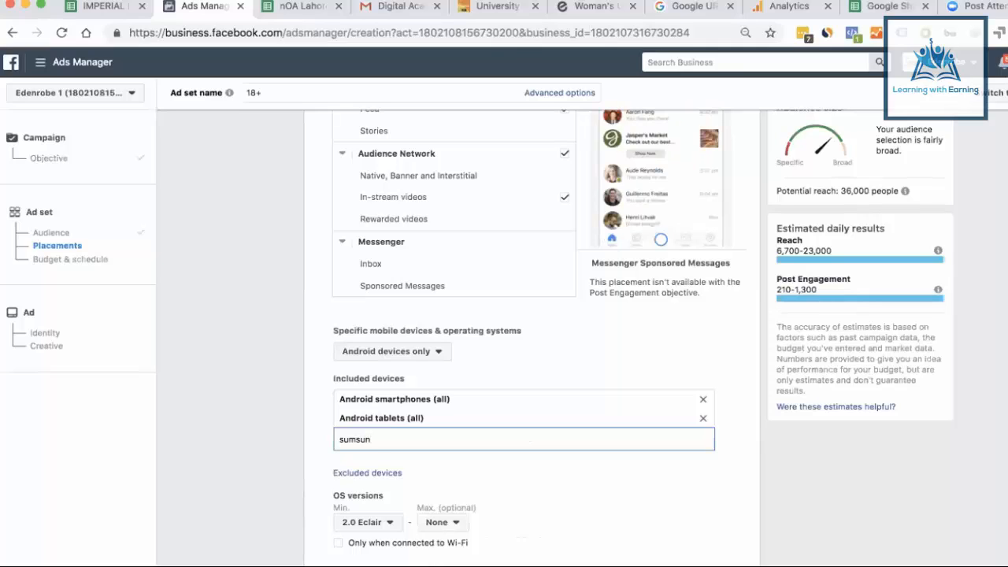
text(g s)
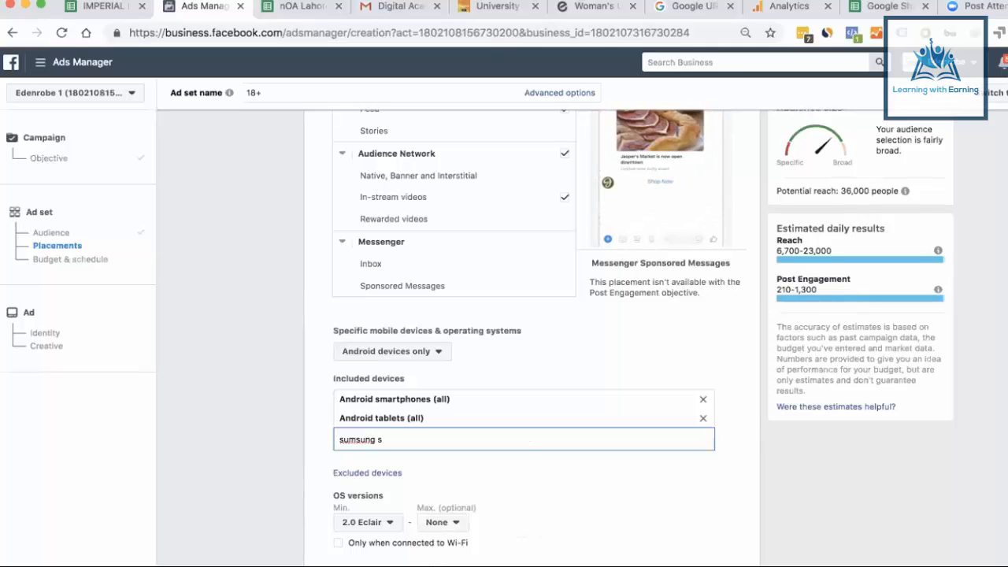
text(--=)
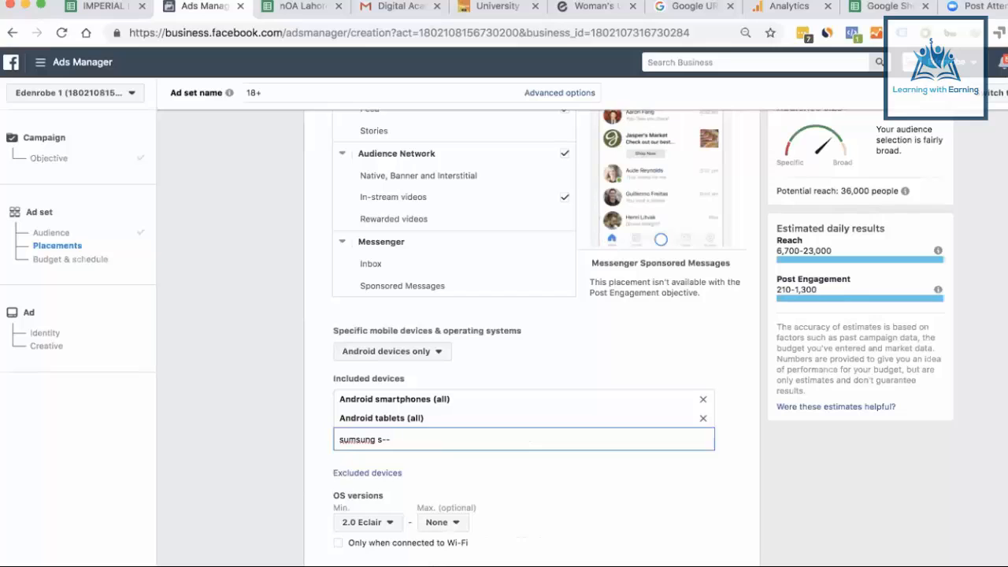
Shorten the device search to "s", include Samsung Galaxy A3, and remove the all-Android-tablets entry.
key(BackSpace)
key(BackSpace)
key(BackSpace)
key(BackSpace)
key(BackSpace)
key(BackSpace)
key(BackSpace)
key(BackSpace)
key(BackSpace)
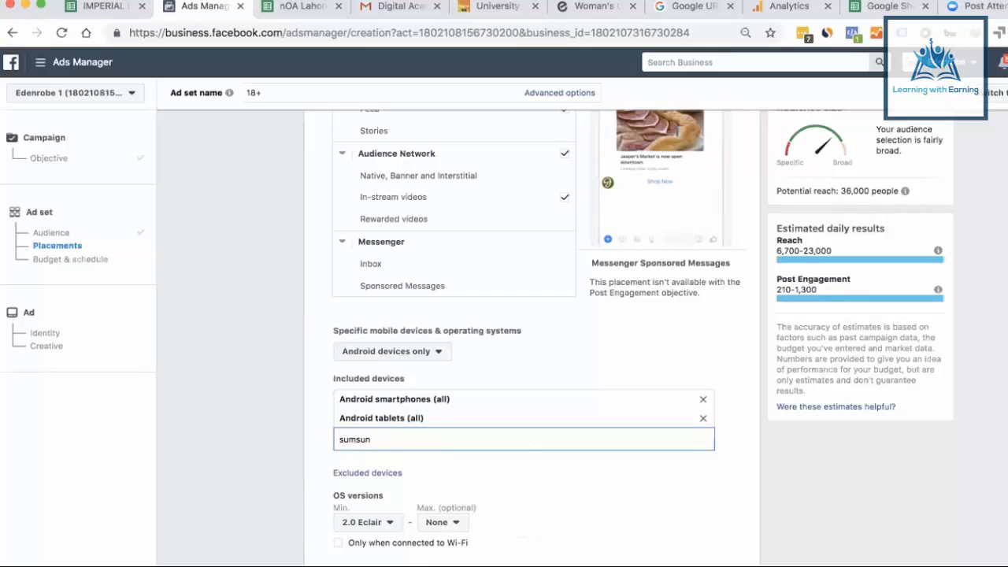
key(BackSpace)
key(BackSpace)
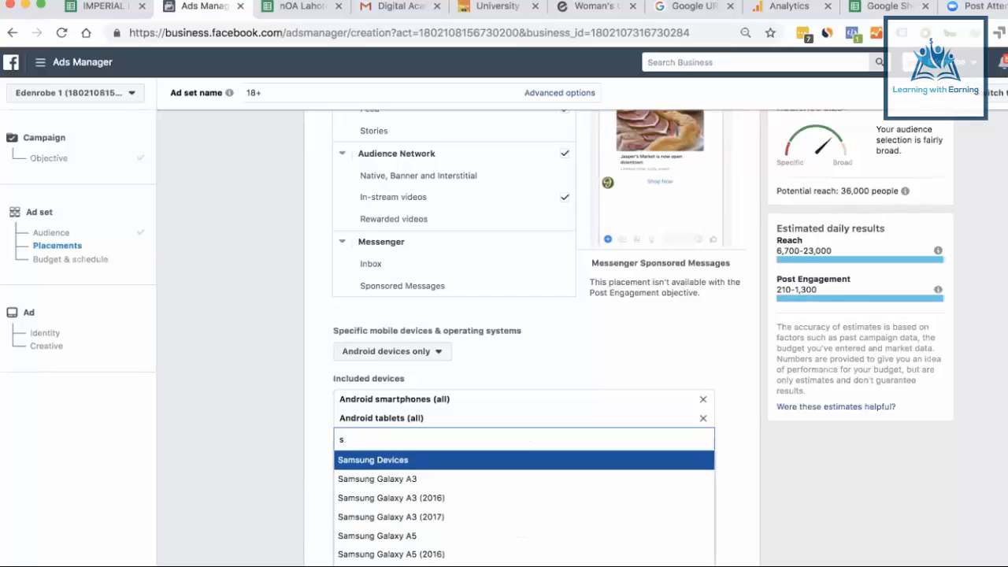
key(Down)
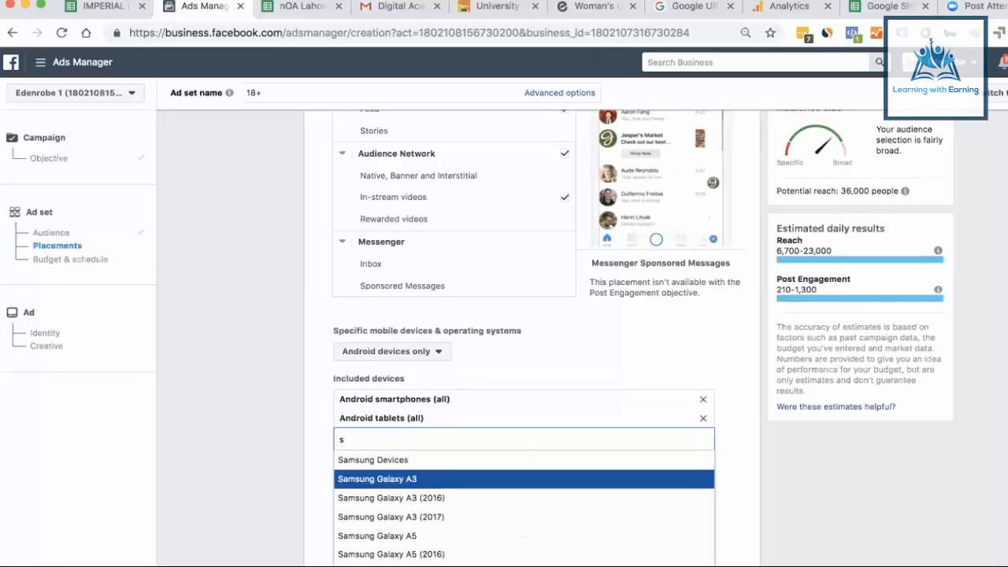
key(Return)
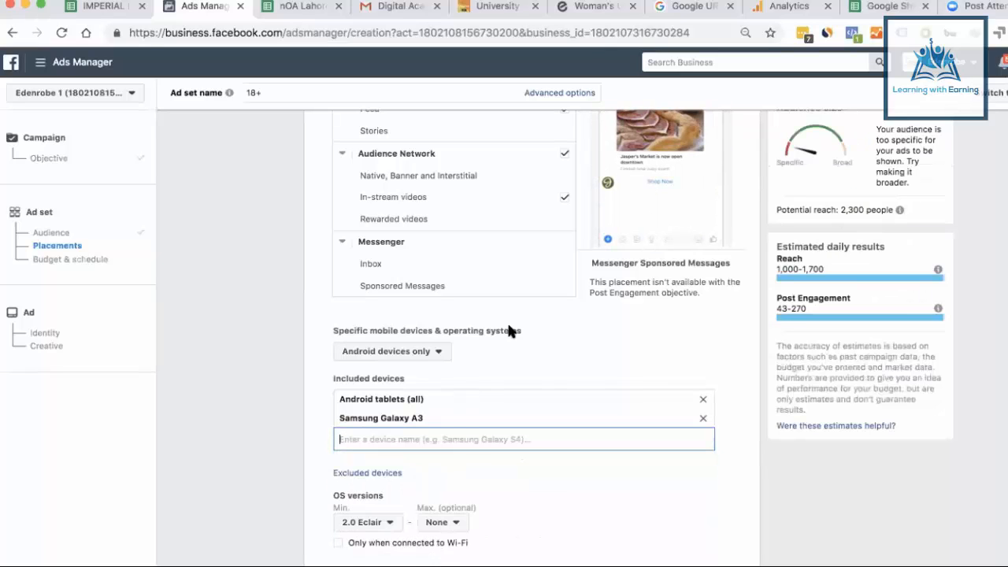
click(704, 399)
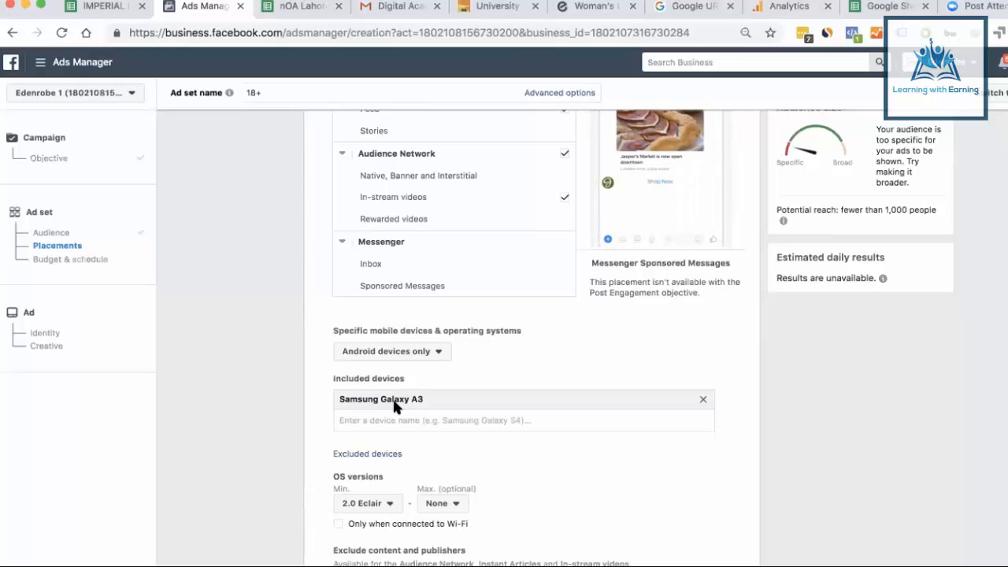
Deselect the Facebook and Audience Network platforms in the placements, keeping Instagram selected.
scroll(393, 405, up, 10)
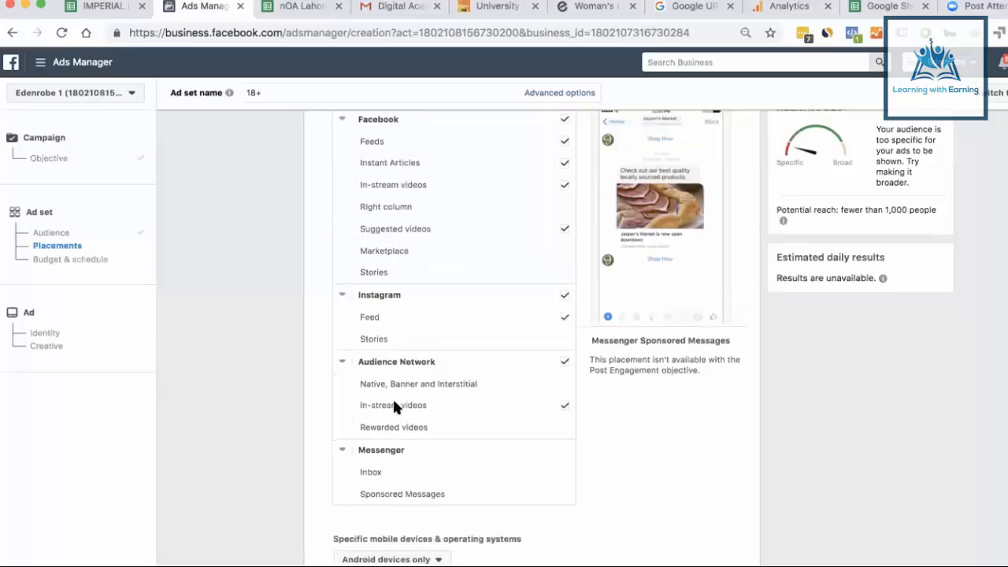
scroll(395, 403, down, 7)
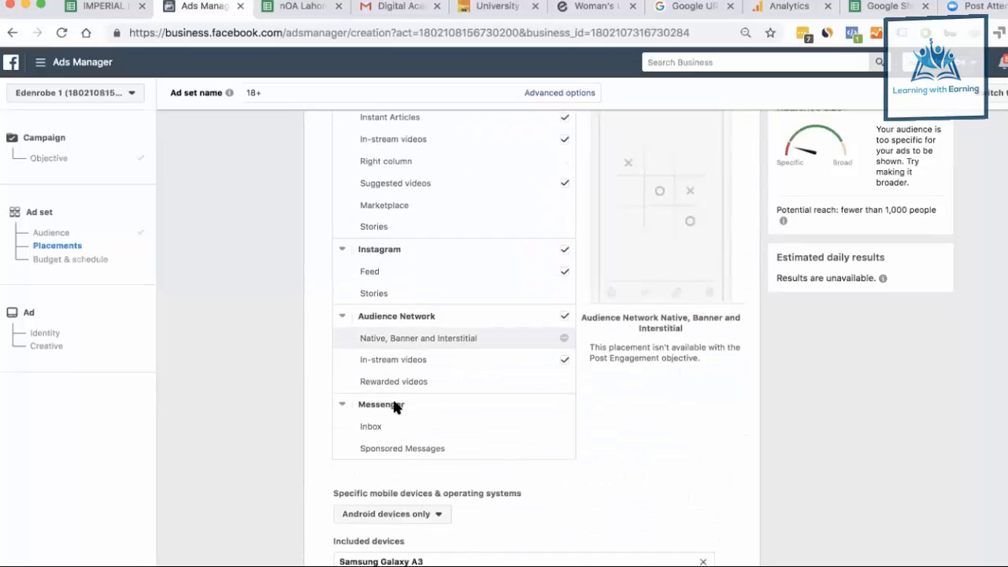
scroll(420, 292, up, 3)
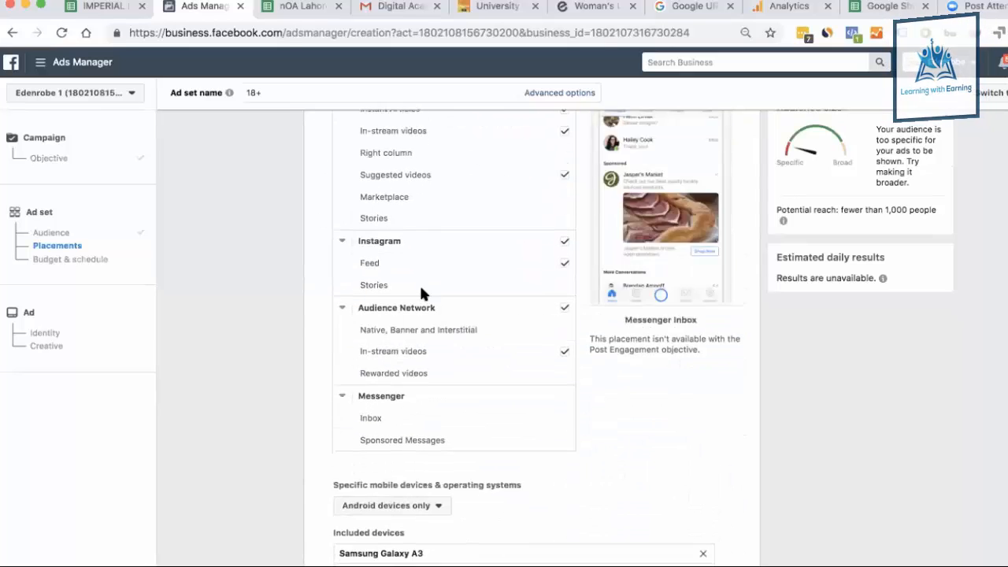
click(564, 172)
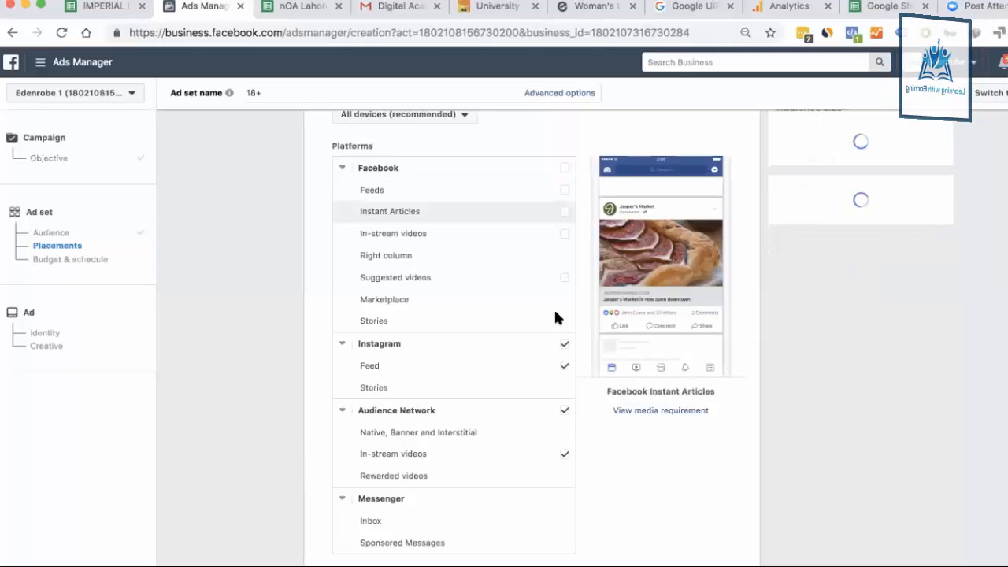
click(563, 411)
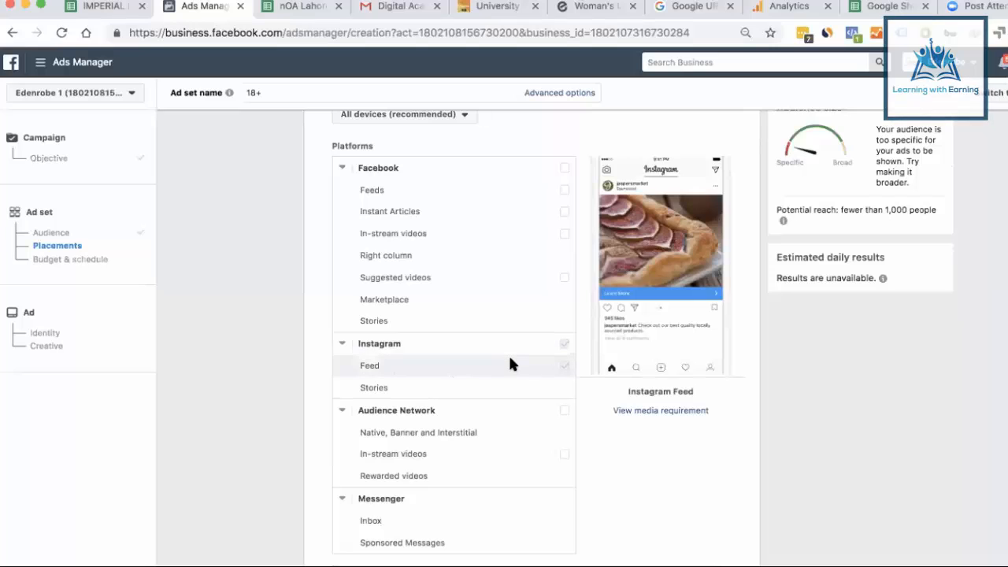
Remove Samsung Galaxy A3 from the included devices and change the mobile device targeting to iOS devices only.
scroll(508, 362, down, 5)
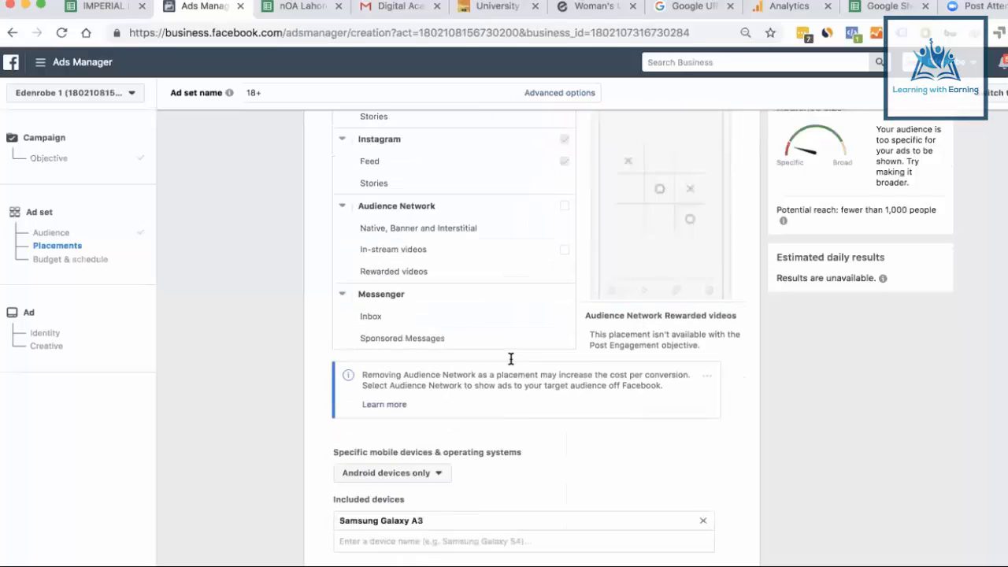
scroll(370, 457, down, 2)
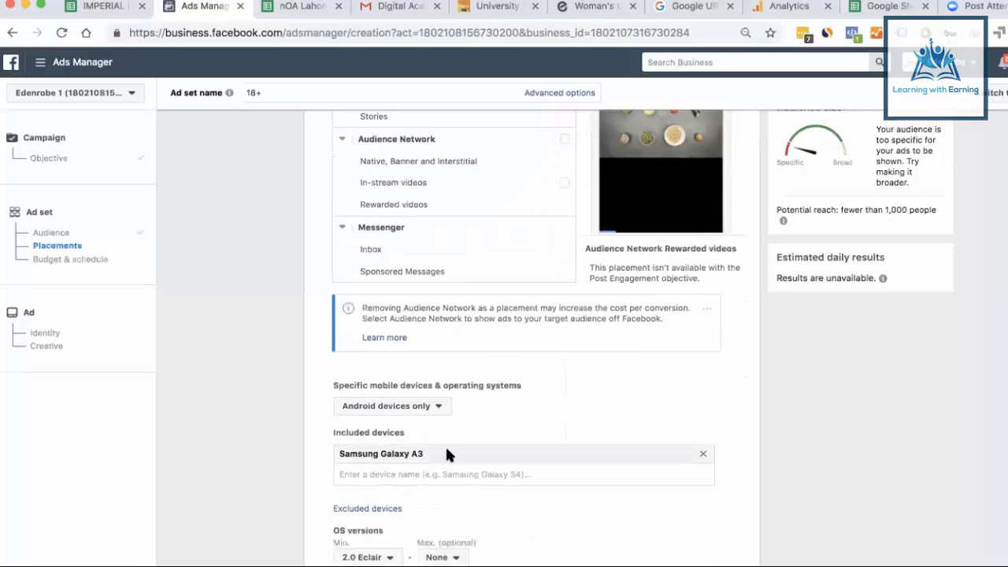
scroll(445, 453, up, 5)
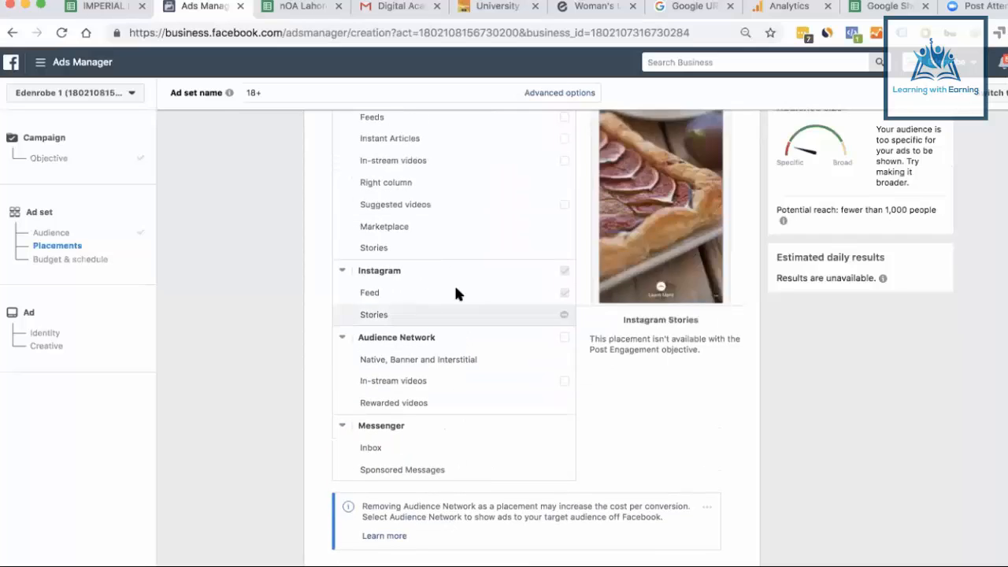
scroll(456, 293, down, 5)
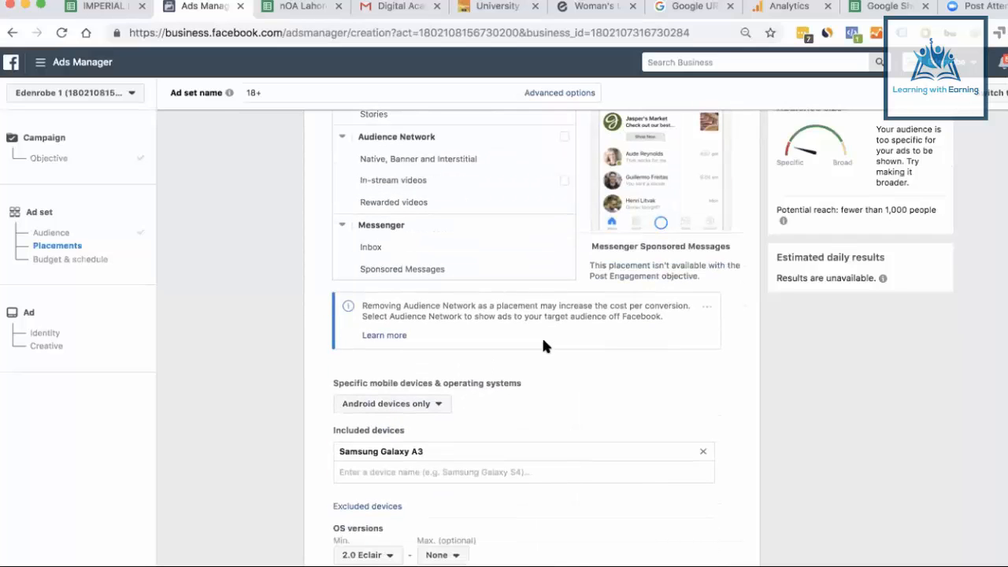
scroll(543, 347, down, 2)
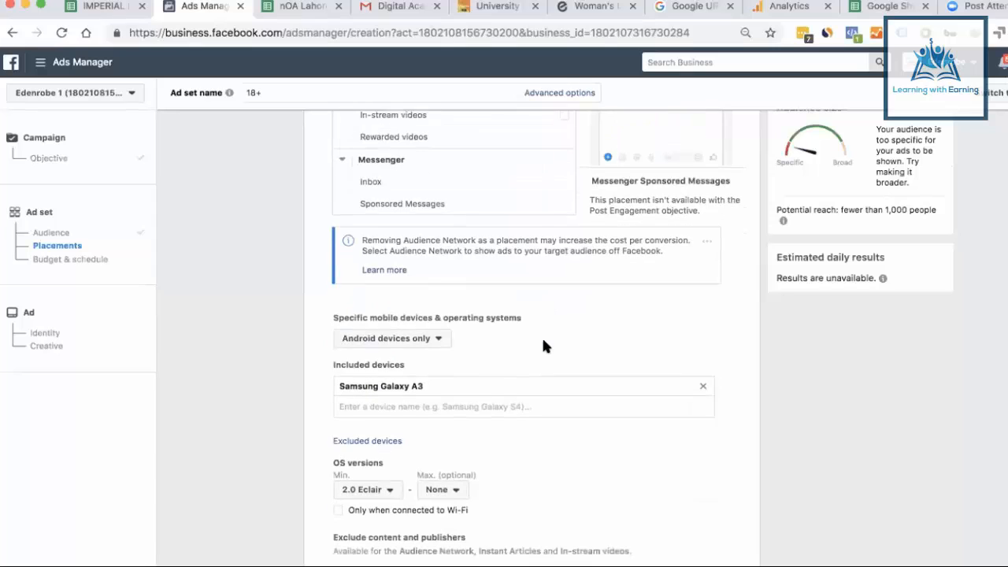
scroll(544, 345, up, 1)
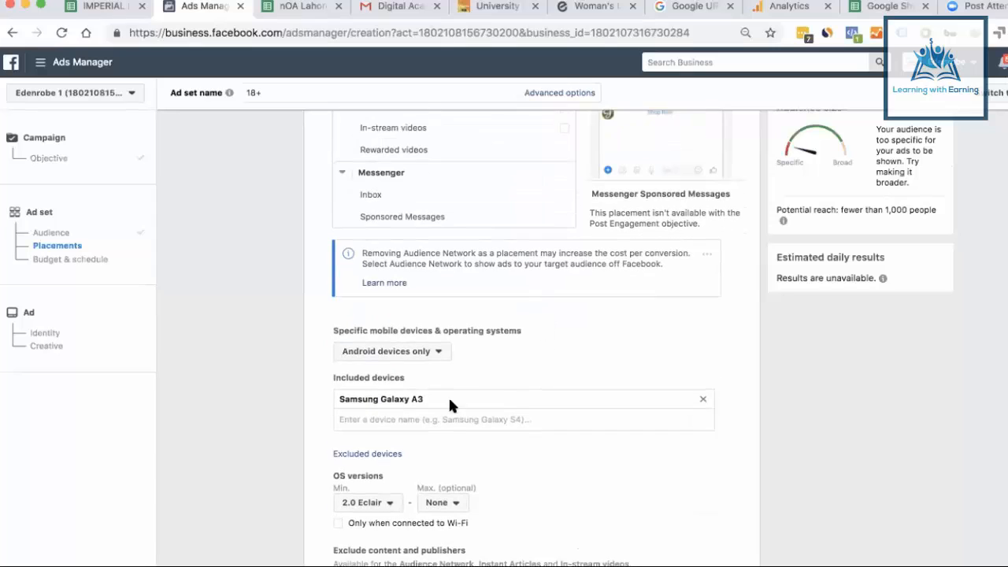
click(700, 403)
click(433, 356)
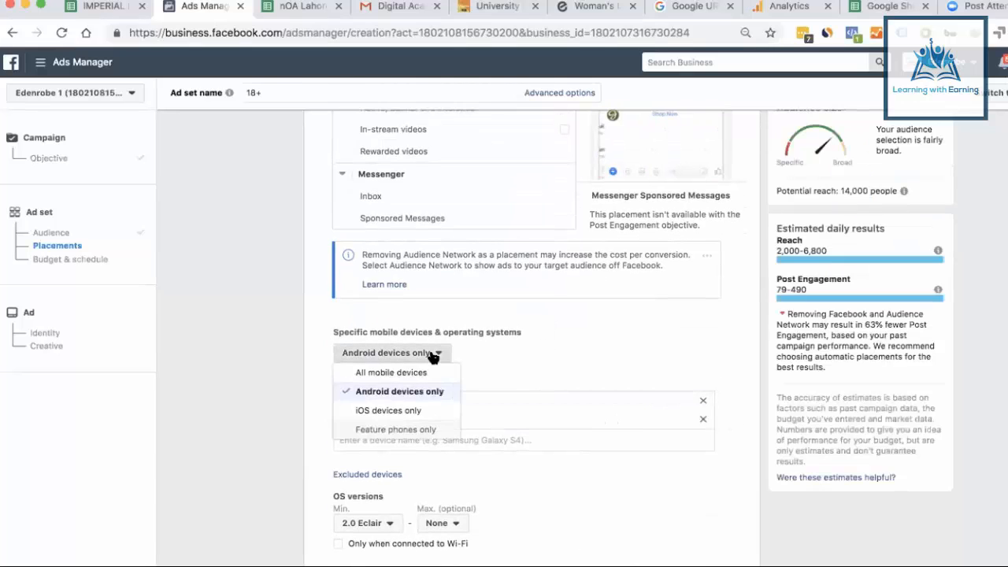
click(423, 412)
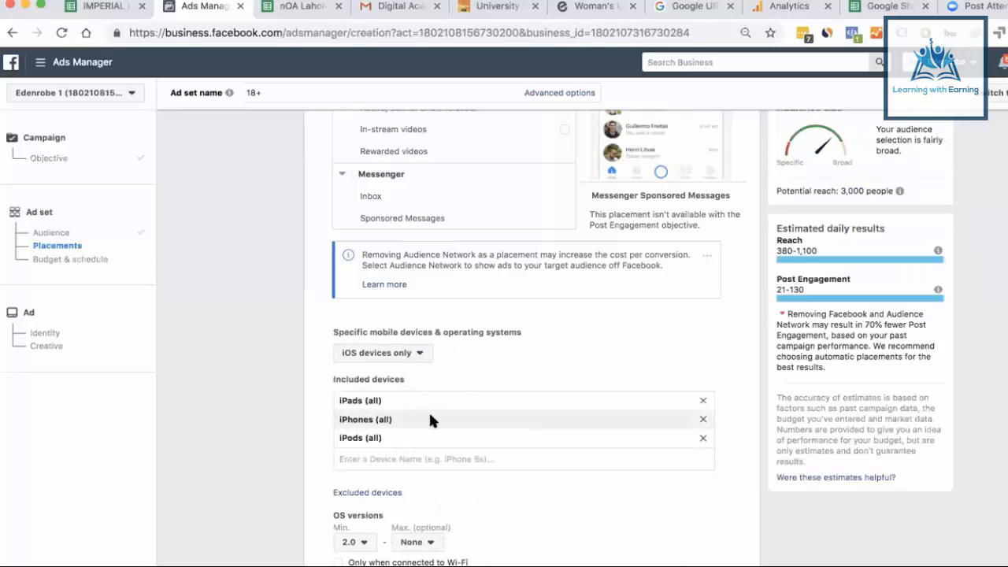
Search for "iphone", include Apple iPhone 7, and remove the all-iPads and all-iPods entries from the included devices.
click(426, 456)
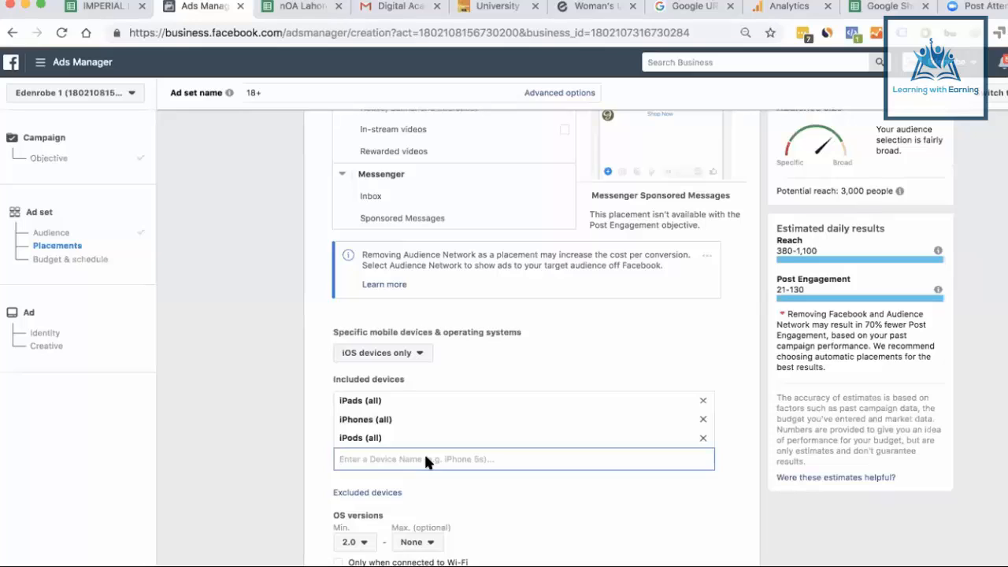
text(ip)
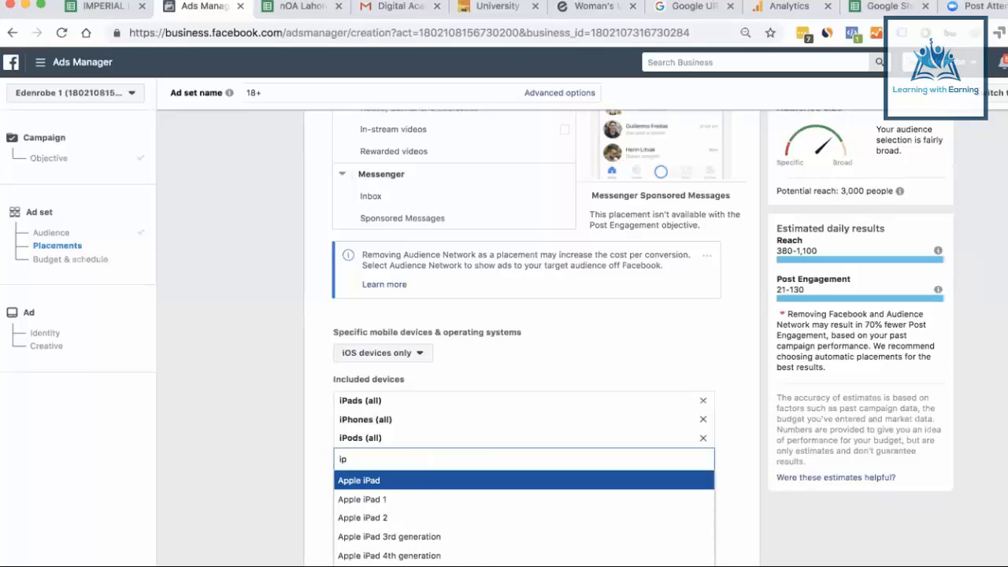
text(hone)
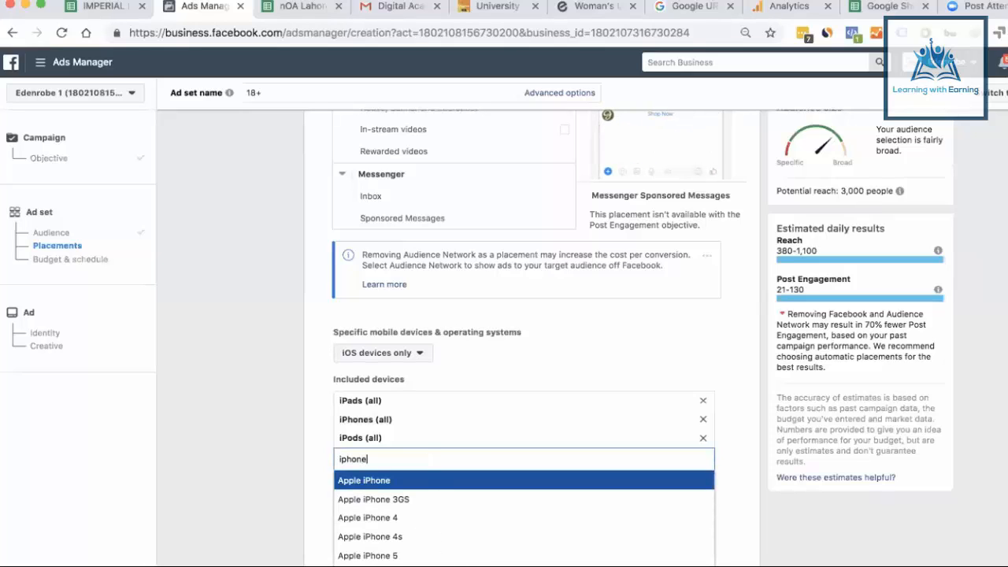
scroll(461, 516, down, 2)
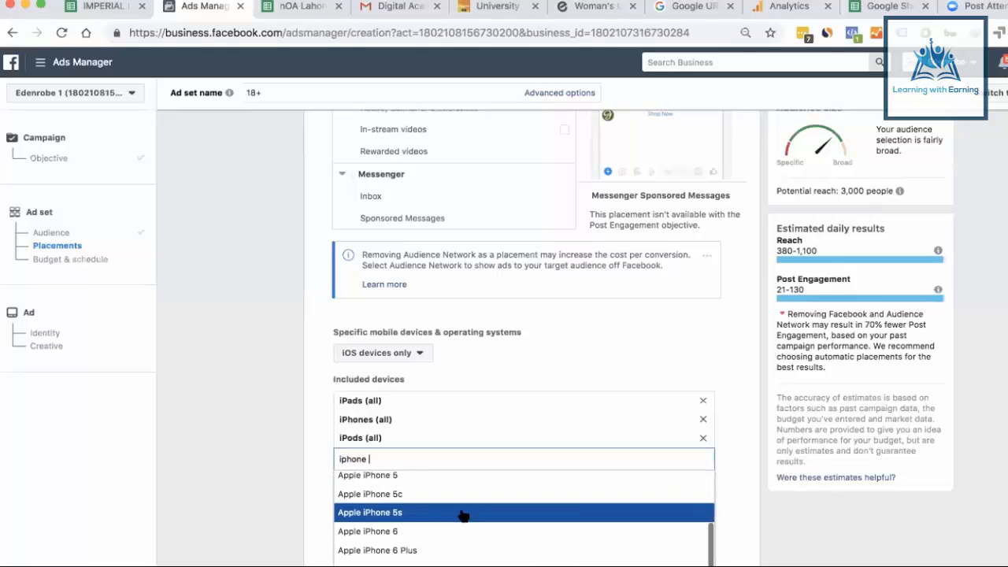
scroll(462, 515, down, 2)
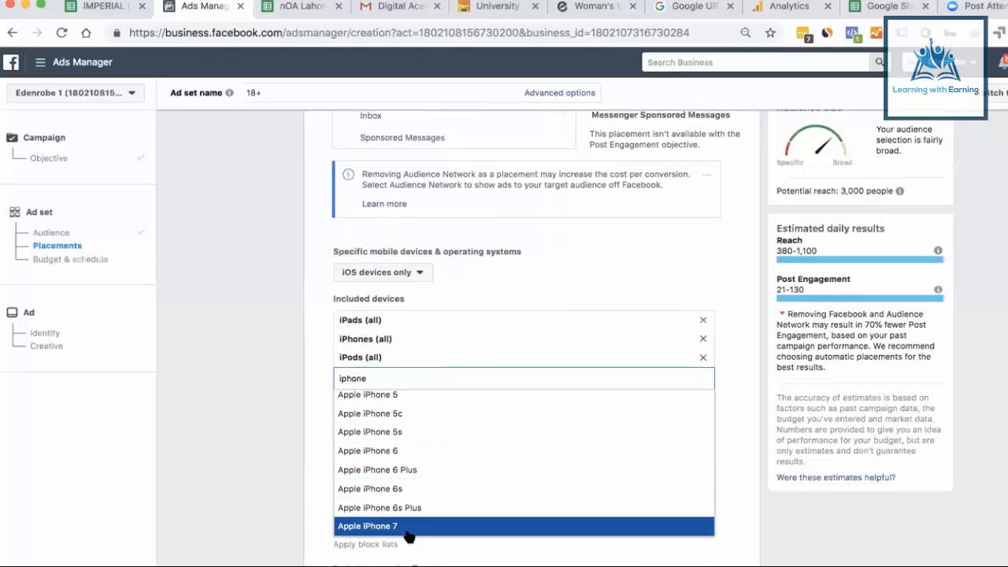
click(407, 529)
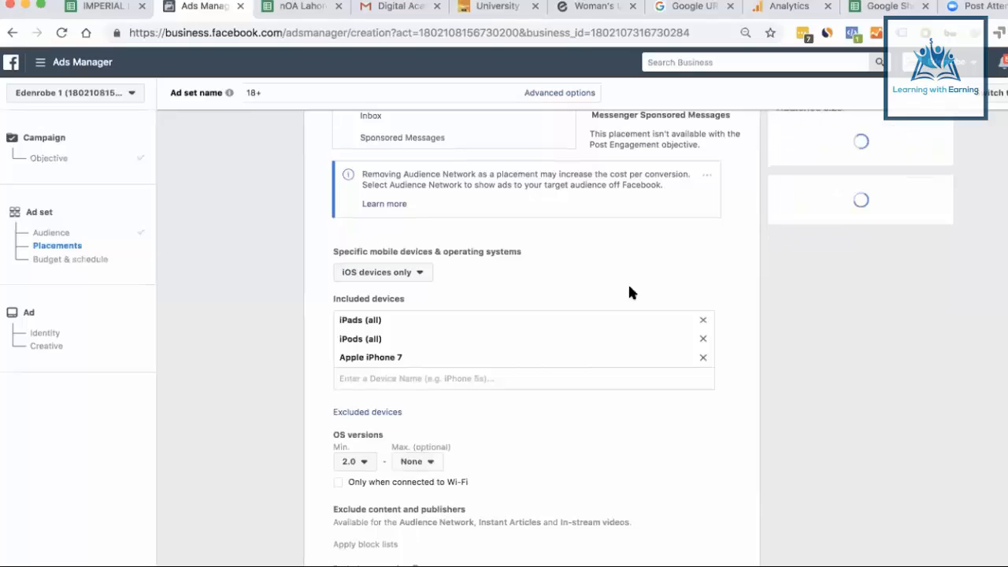
click(701, 320)
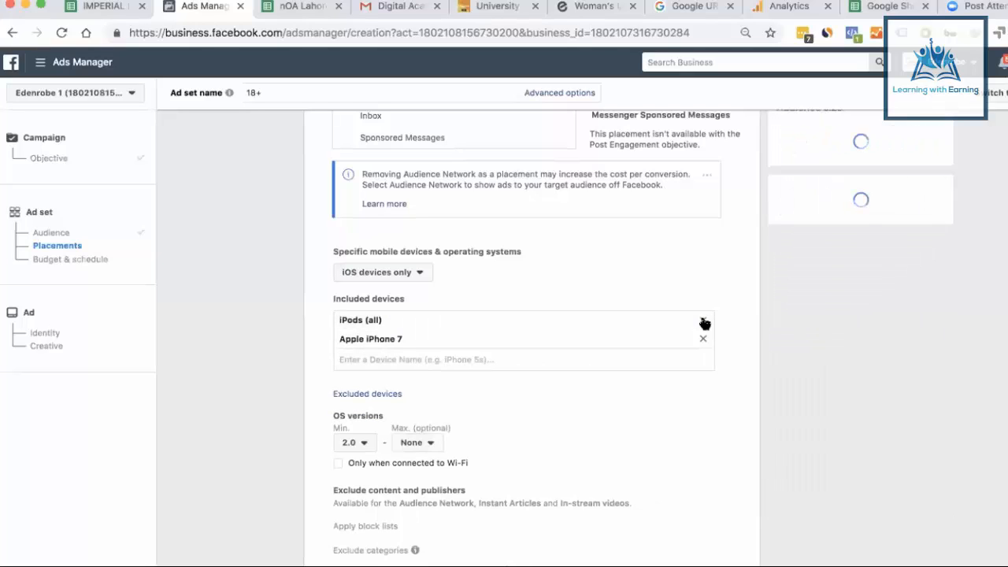
click(702, 320)
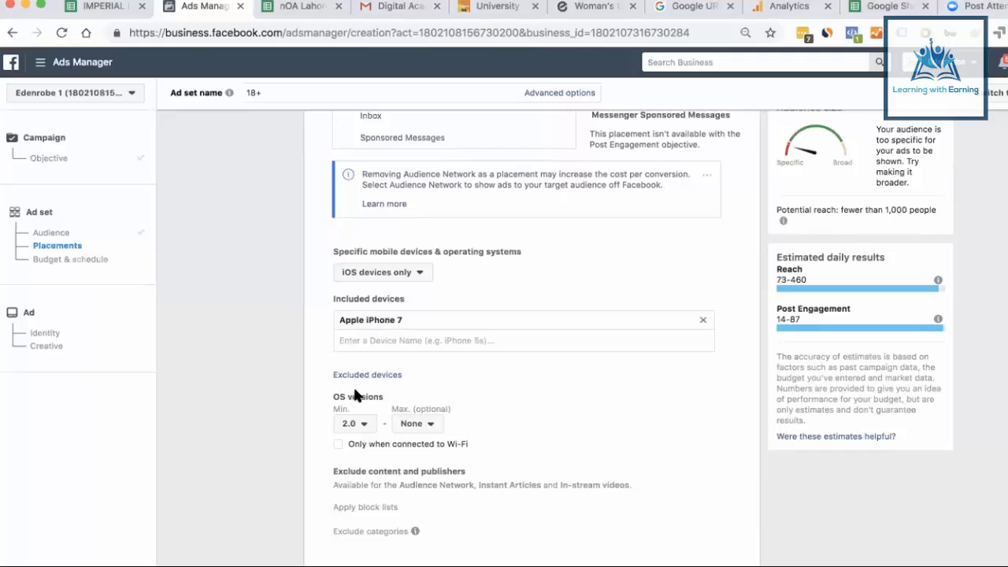
Set the minimum iOS version for the targeted devices to 10.0.
scroll(354, 394, down, 2)
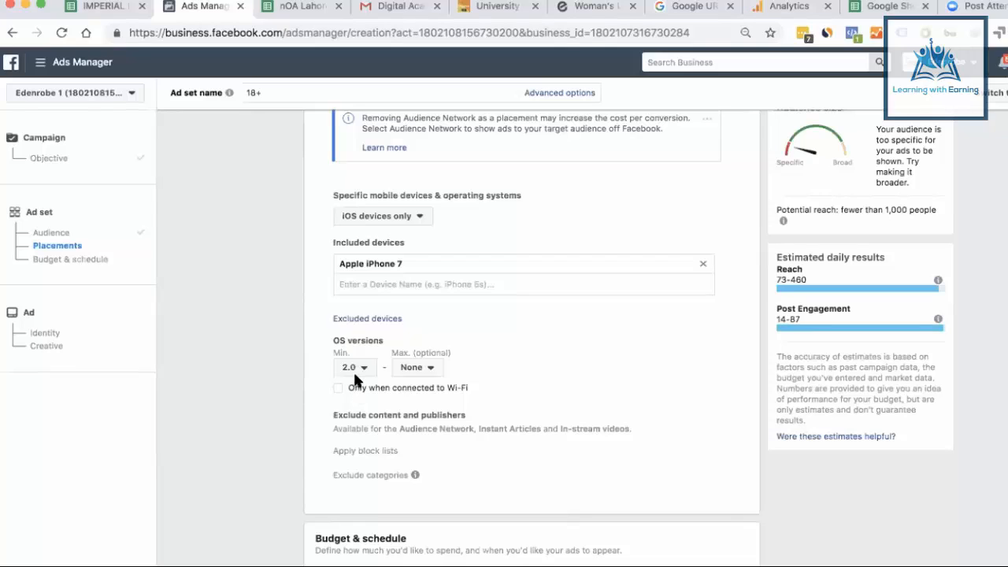
click(355, 372)
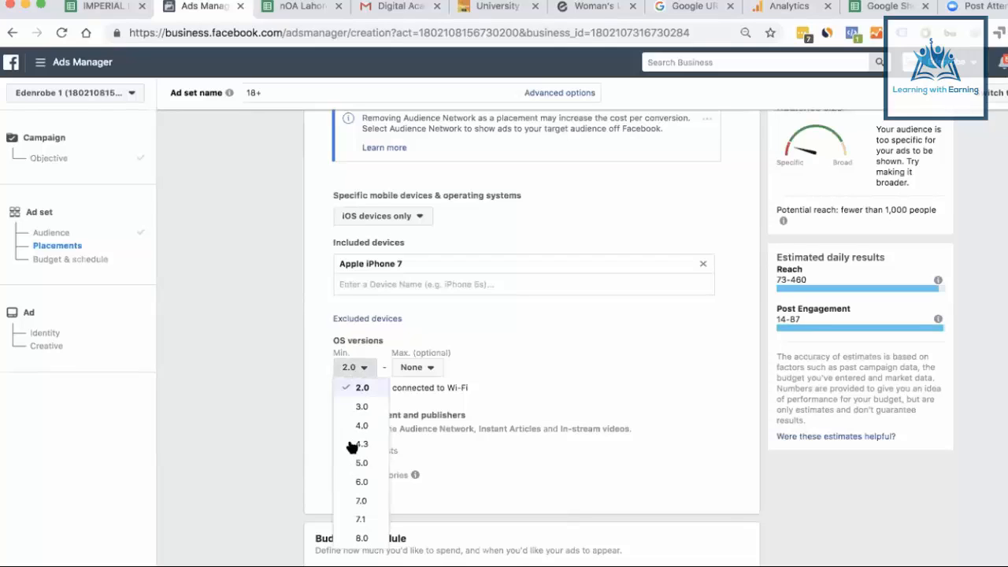
scroll(349, 455, down, 3)
scroll(349, 456, down, 5)
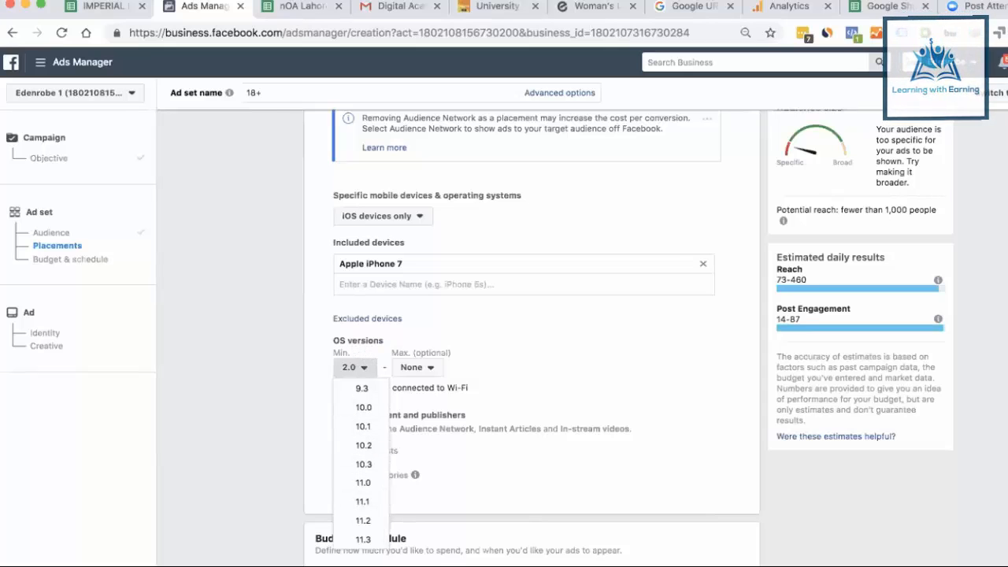
scroll(348, 463, up, 2)
scroll(348, 463, up, 1)
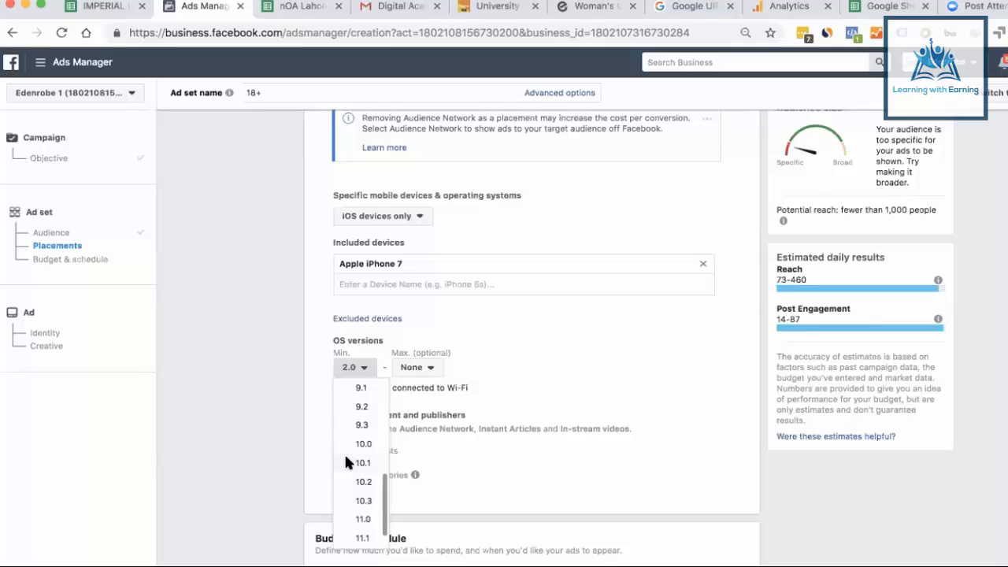
click(361, 444)
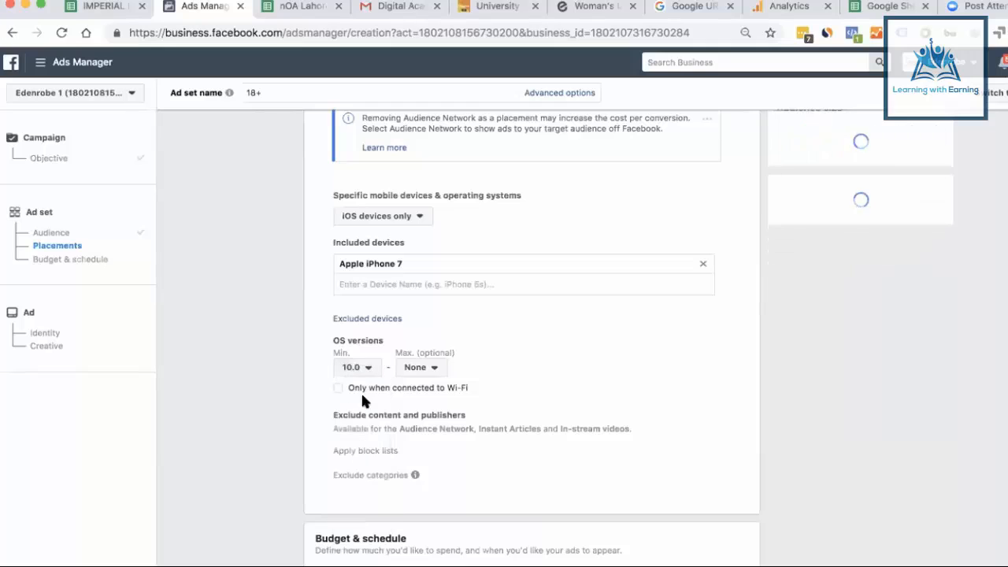
Remove Apple iPhone 7 from the included devices and restrict delivery to devices connected to Wi-Fi only.
click(700, 268)
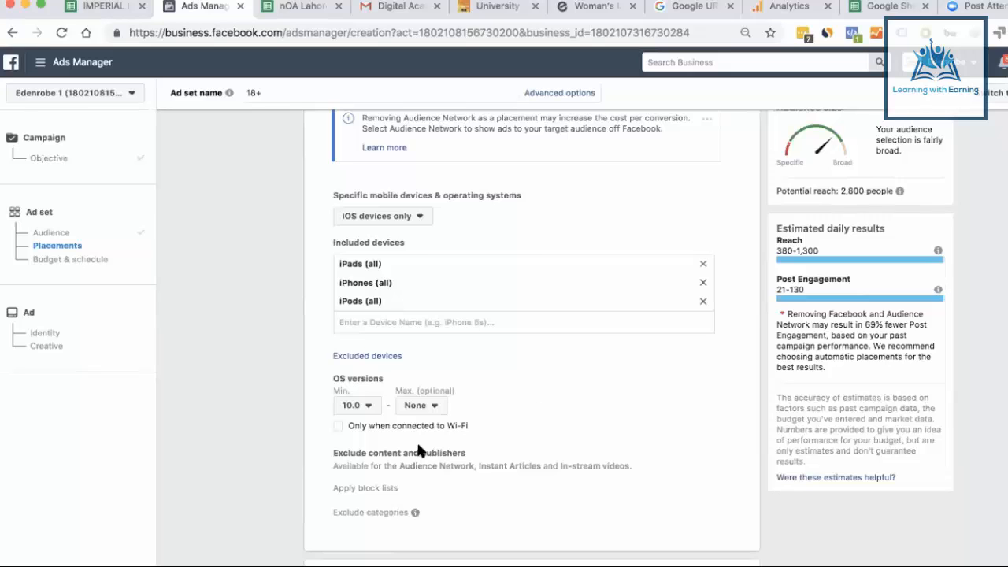
scroll(417, 447, down, 3)
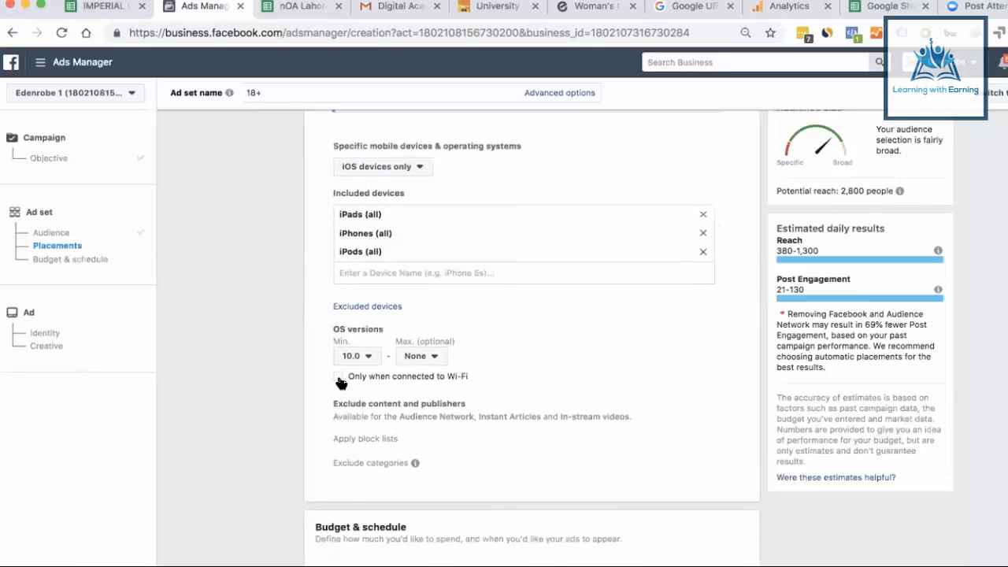
click(340, 378)
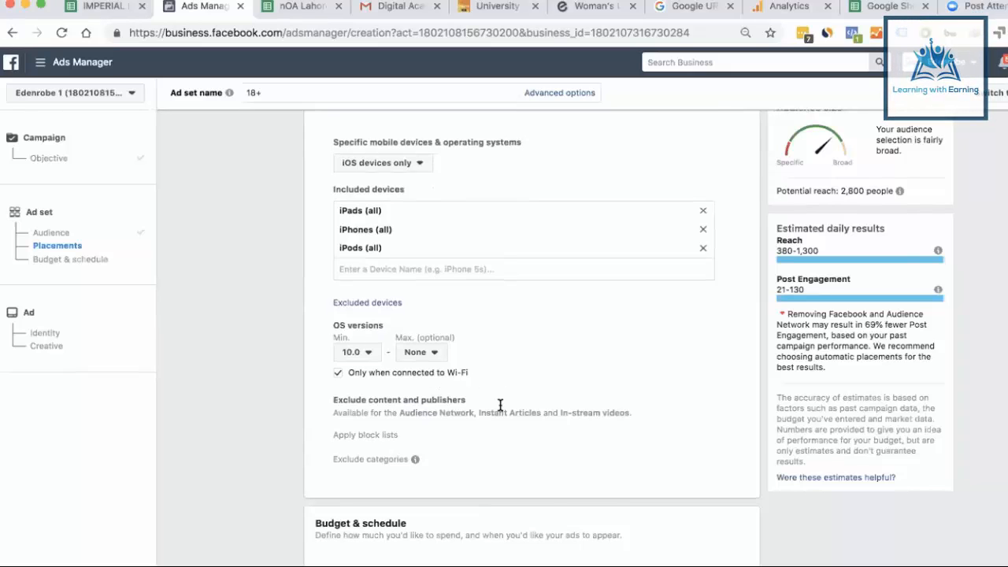
scroll(500, 406, down, 2)
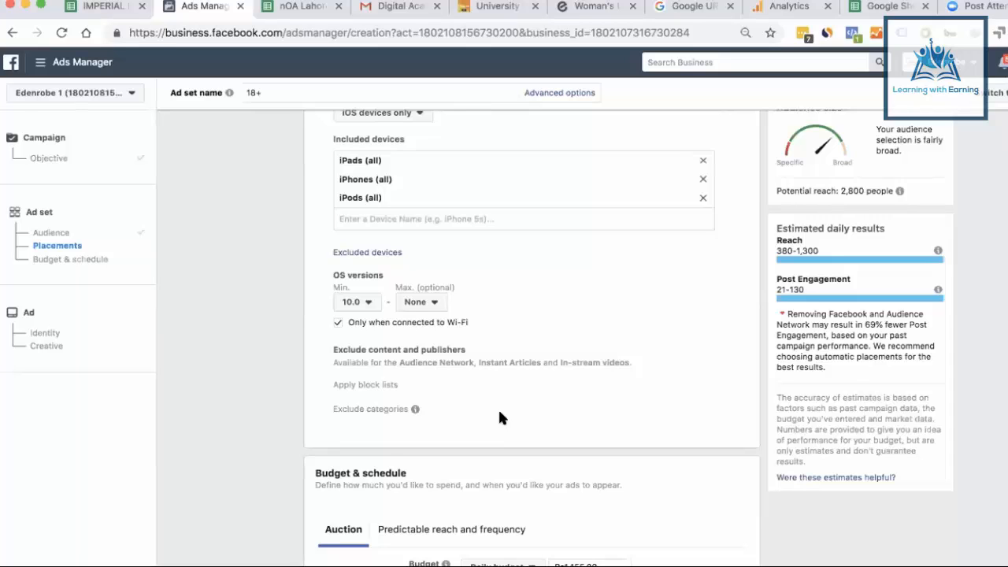
scroll(501, 417, down, 1)
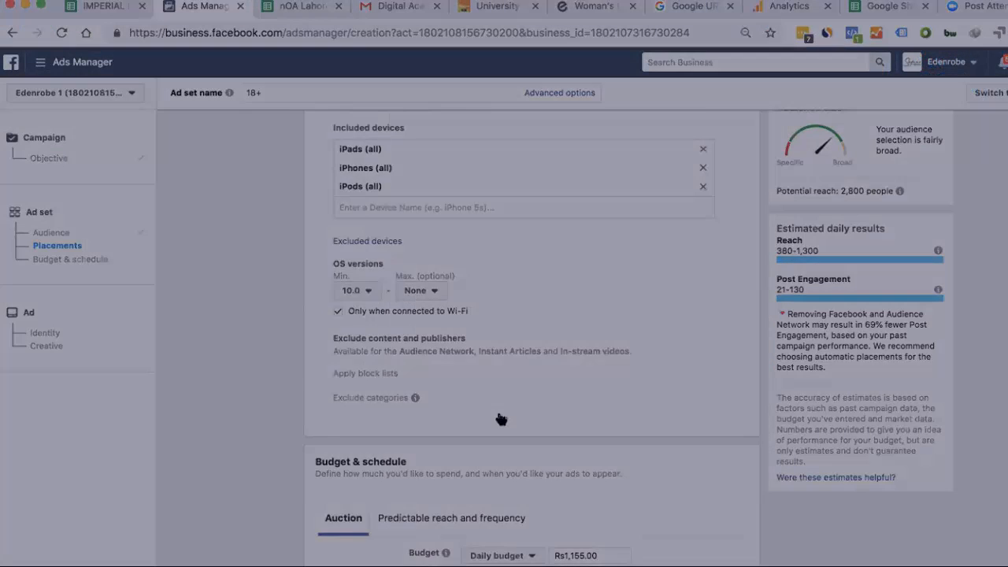